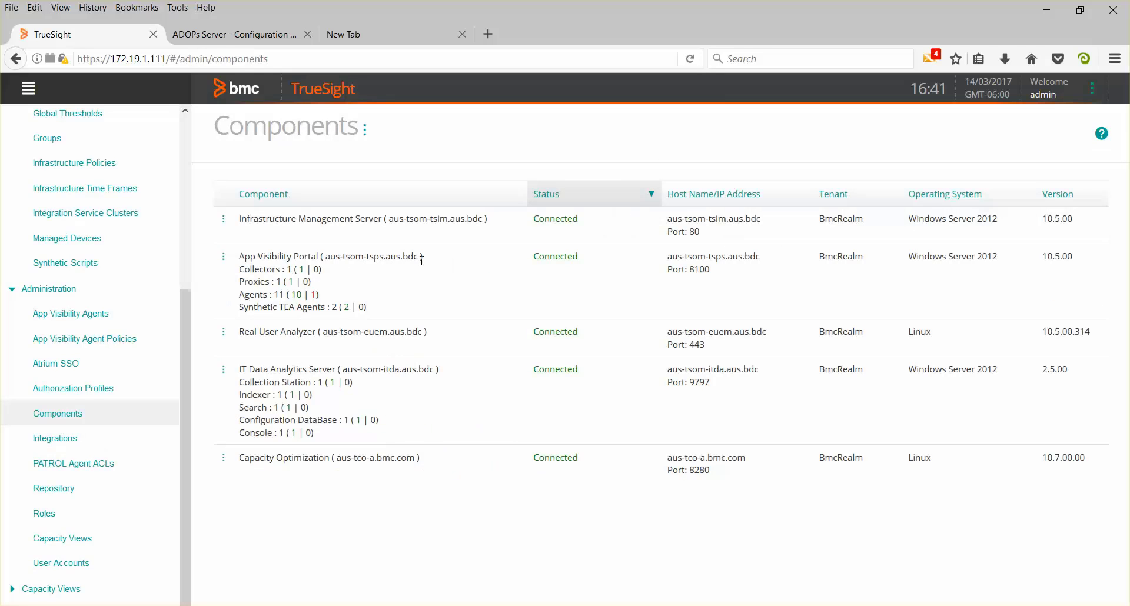
- Select the App Visibility Portal host aus-tsom-tsps.aus.bdc in the Components list, then go to the second browser tab
{"action": "left_click_drag", "start_coordinate": [422, 261], "coordinate": [327, 257]}
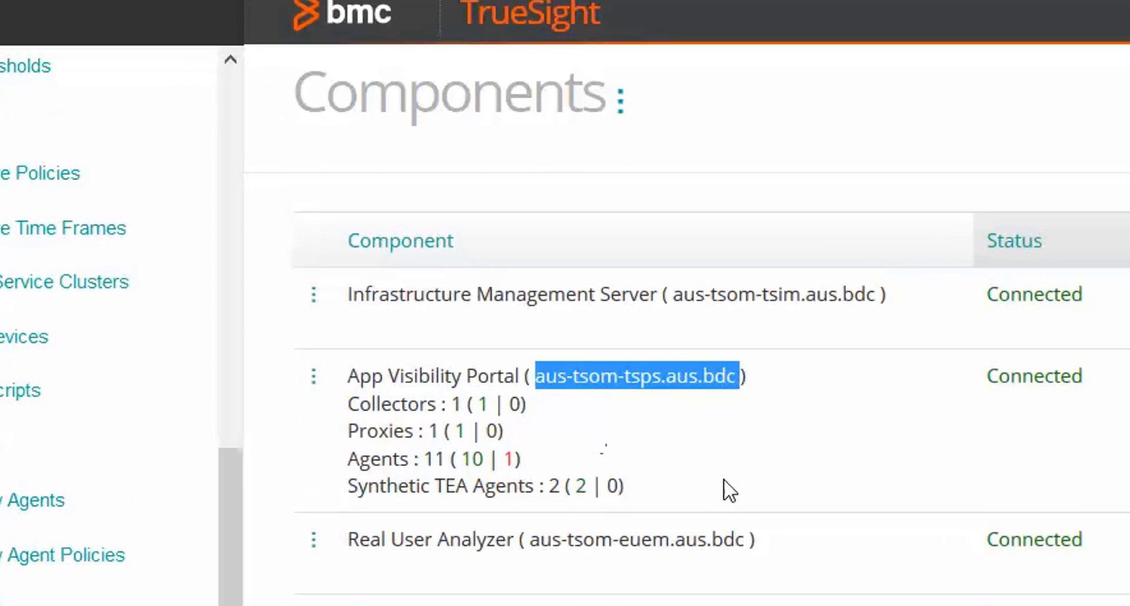
{"action": "left_click", "coordinate": [832, 464]}
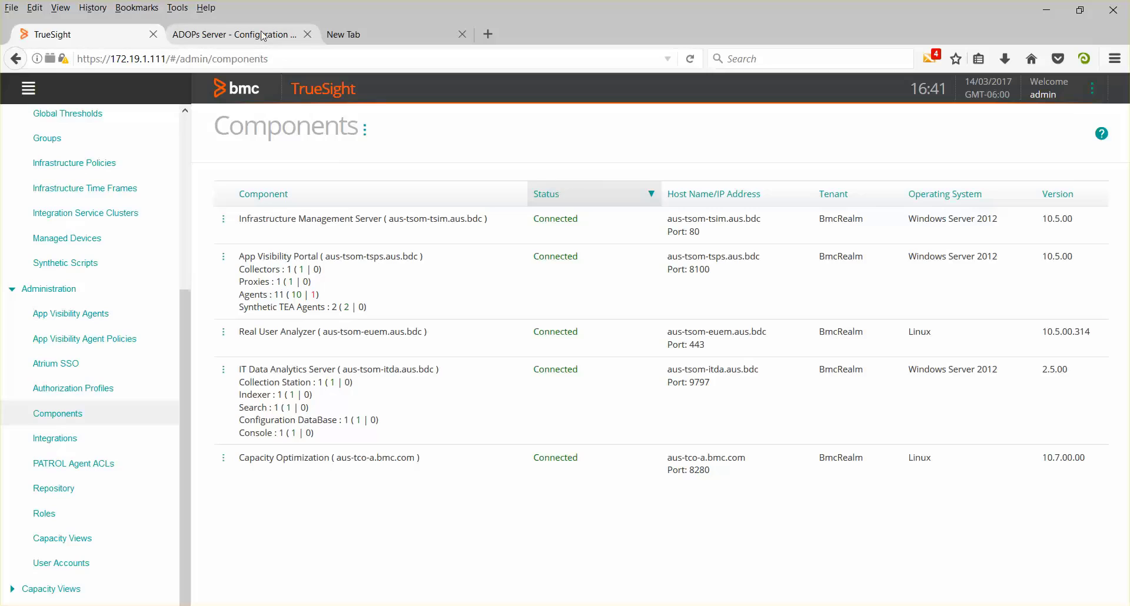
{"action": "left_click", "coordinate": [265, 35]}
{"action": "type", "text": "https://172.19.1.111:8101/portal-console/"}
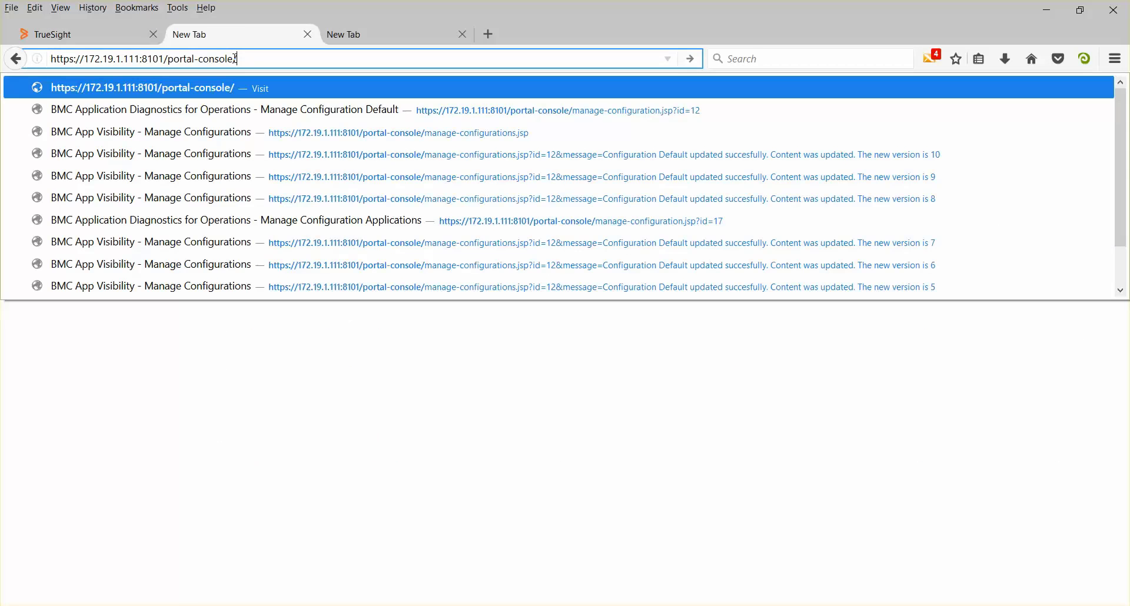
{"action": "key", "text": "Return"}
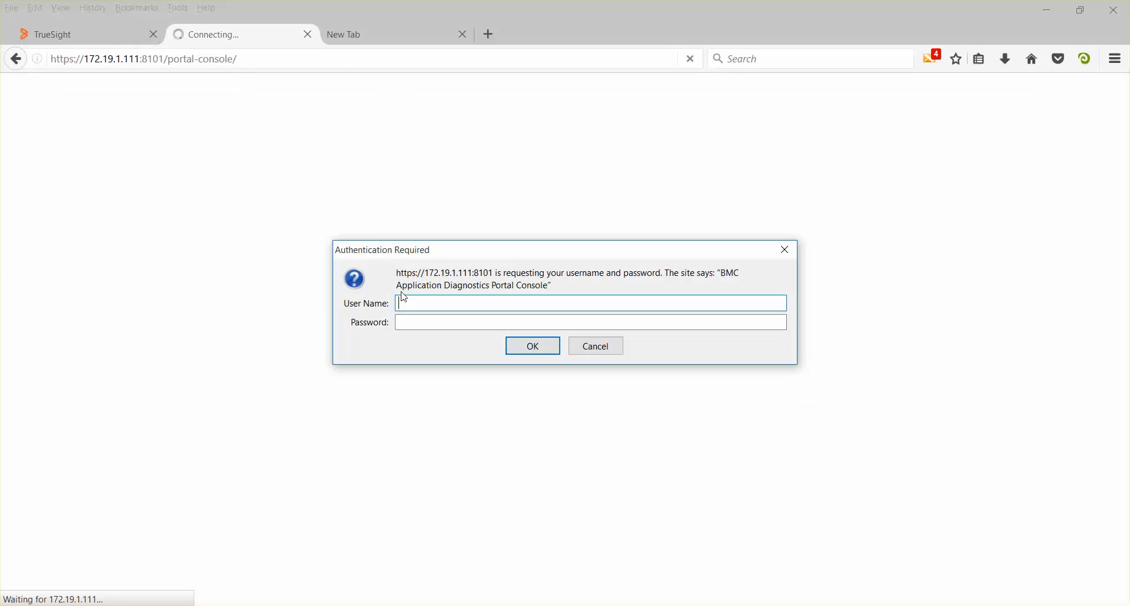
{"action": "type", "text": "admin"}
{"action": "key", "text": "Tab"}
{"action": "type", "text": "admin"}
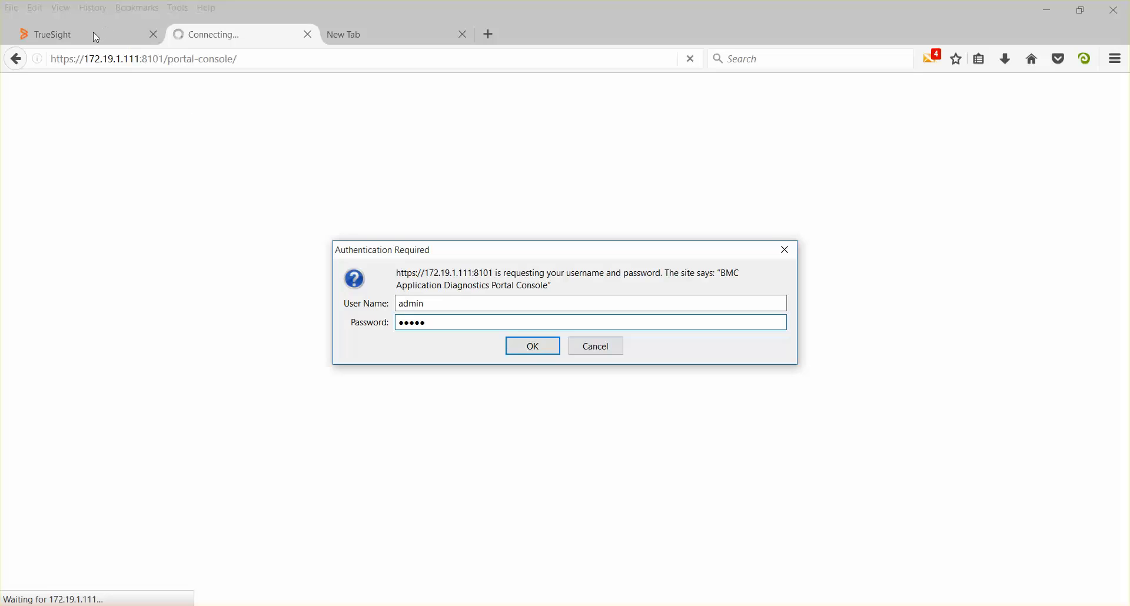
- Submit the login, decline saving it, and scroll the Portal Files page down to its links
{"action": "left_click", "coordinate": [534, 347]}
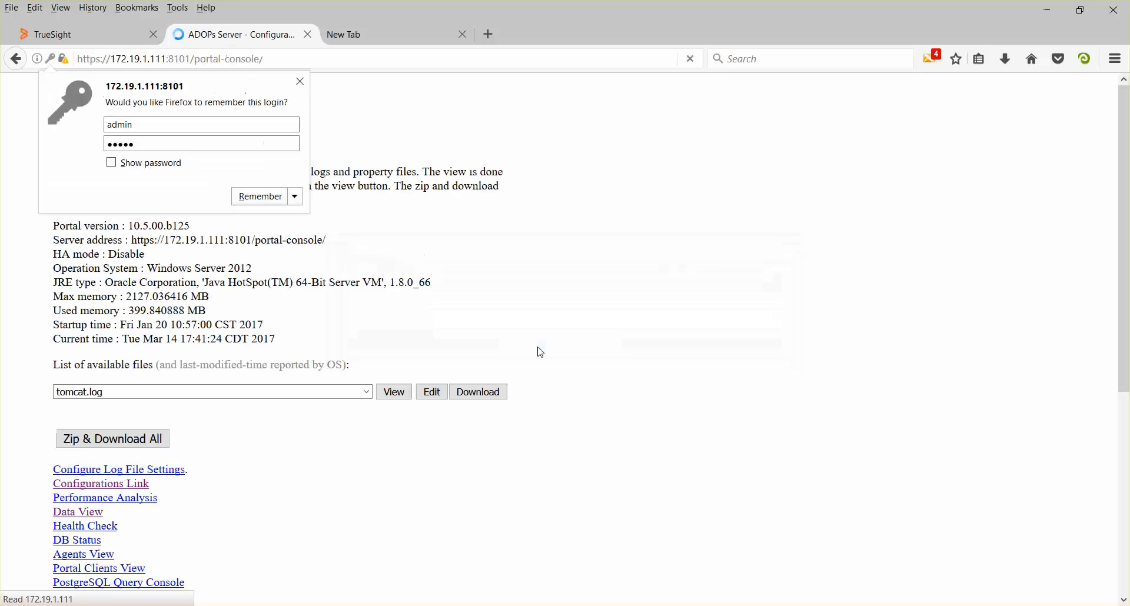
{"action": "left_click", "coordinate": [260, 32]}
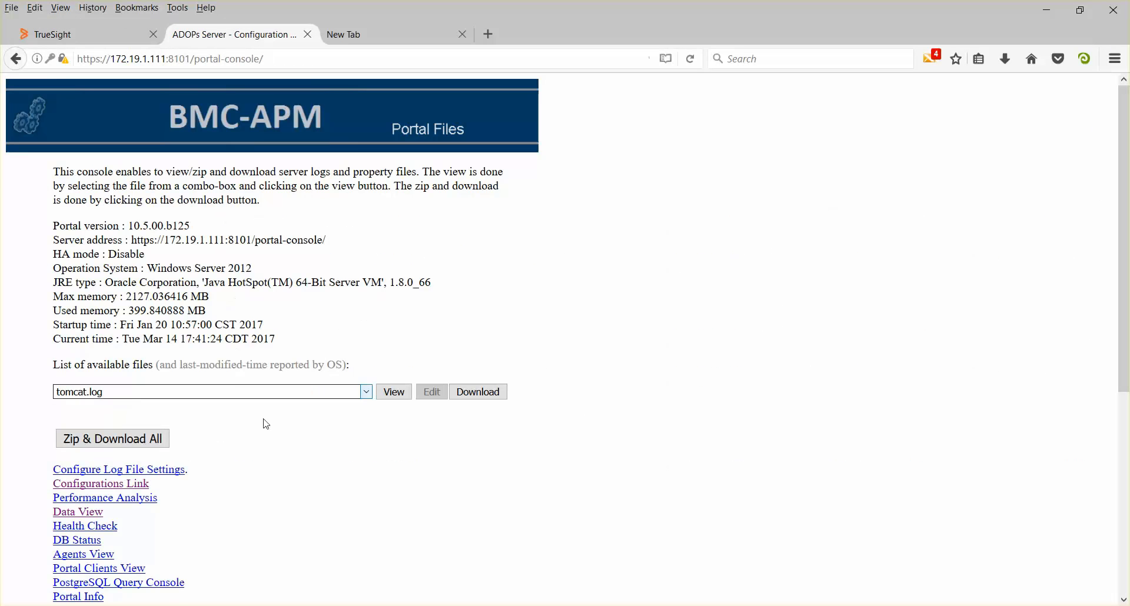
{"action": "scroll", "coordinate": [282, 469], "scroll_direction": "down", "scroll_amount": 4}
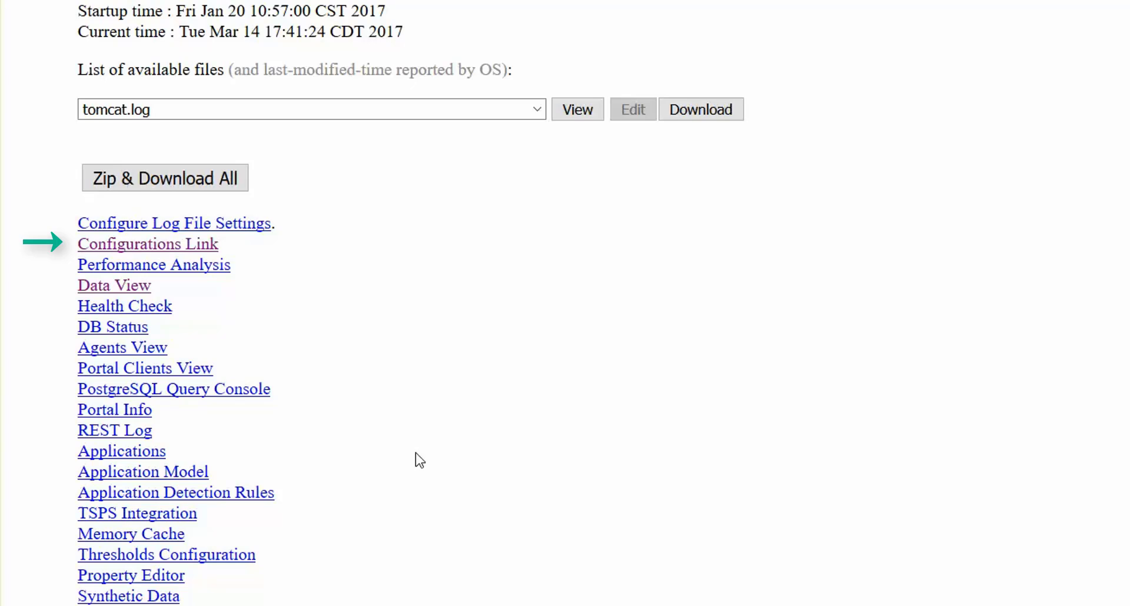
- Open Agents View and scroll through the table of connected agents
{"action": "left_click", "coordinate": [155, 354]}
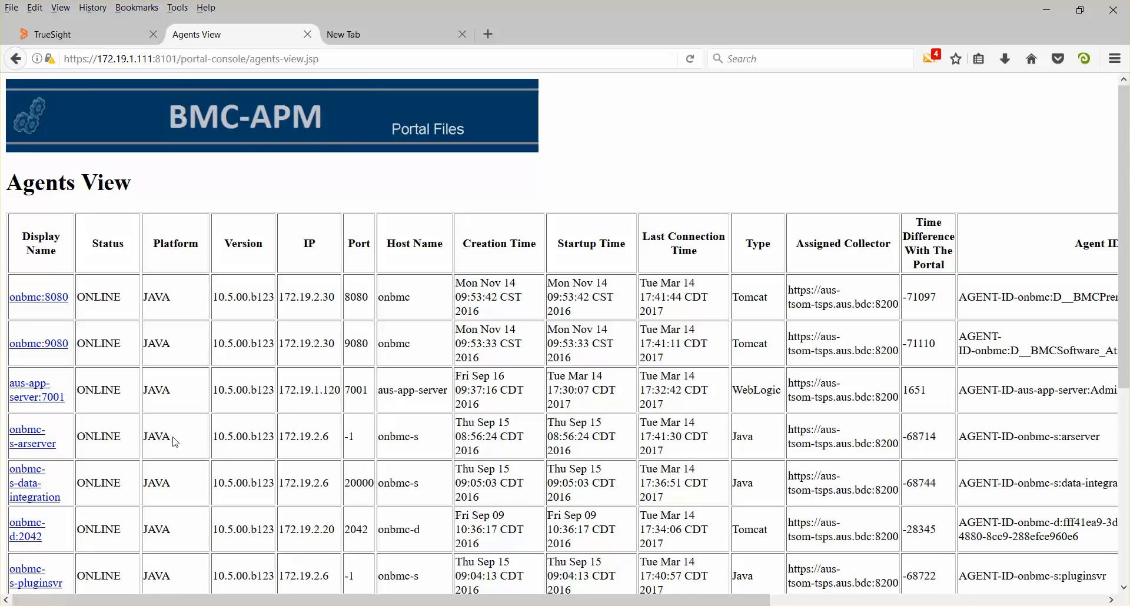
{"action": "scroll", "coordinate": [176, 442], "scroll_direction": "down", "scroll_amount": 5}
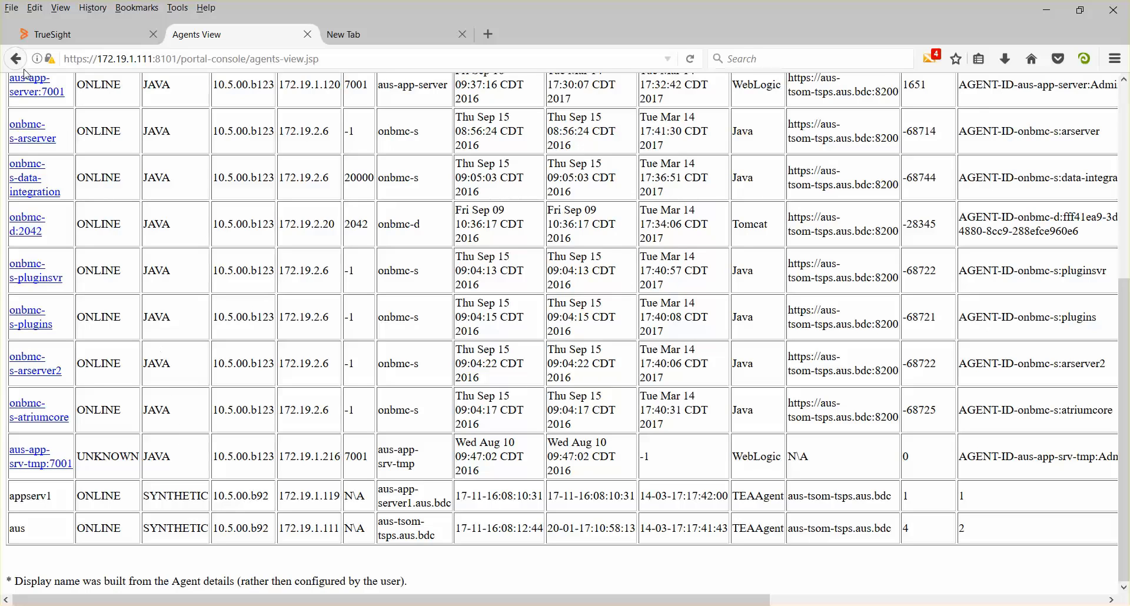
{"action": "scroll", "coordinate": [46, 117], "scroll_direction": "up", "scroll_amount": 3}
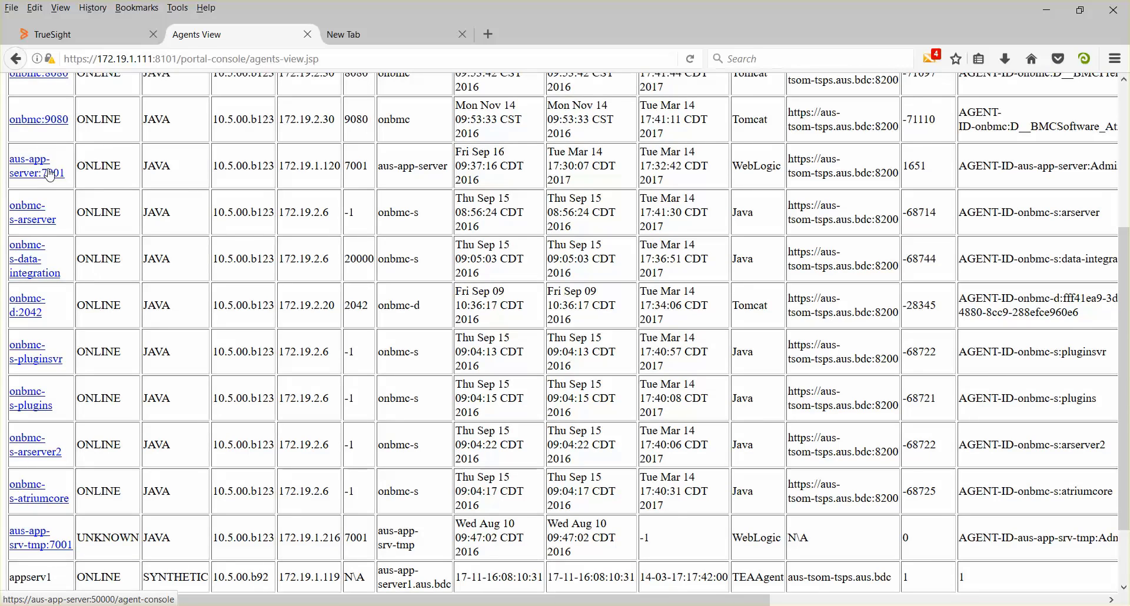
- Open the aus-app-server:7001 agent's console, then return to the Portal Files main page
{"action": "left_click", "coordinate": [50, 174]}
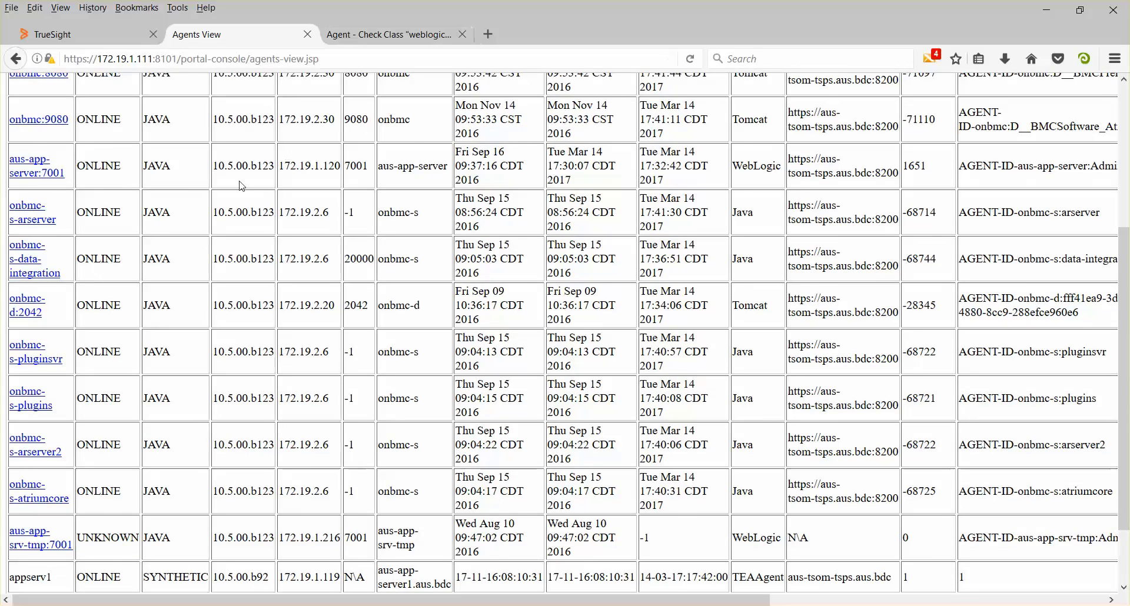
{"action": "scroll", "coordinate": [242, 185], "scroll_direction": "up", "scroll_amount": 5}
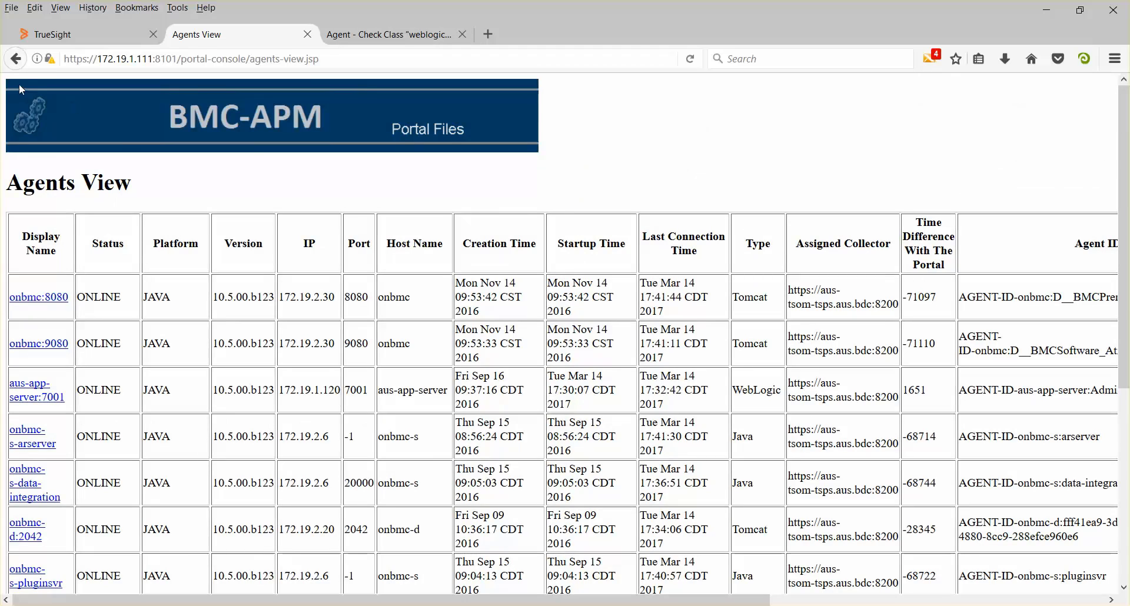
{"action": "left_click", "coordinate": [16, 59]}
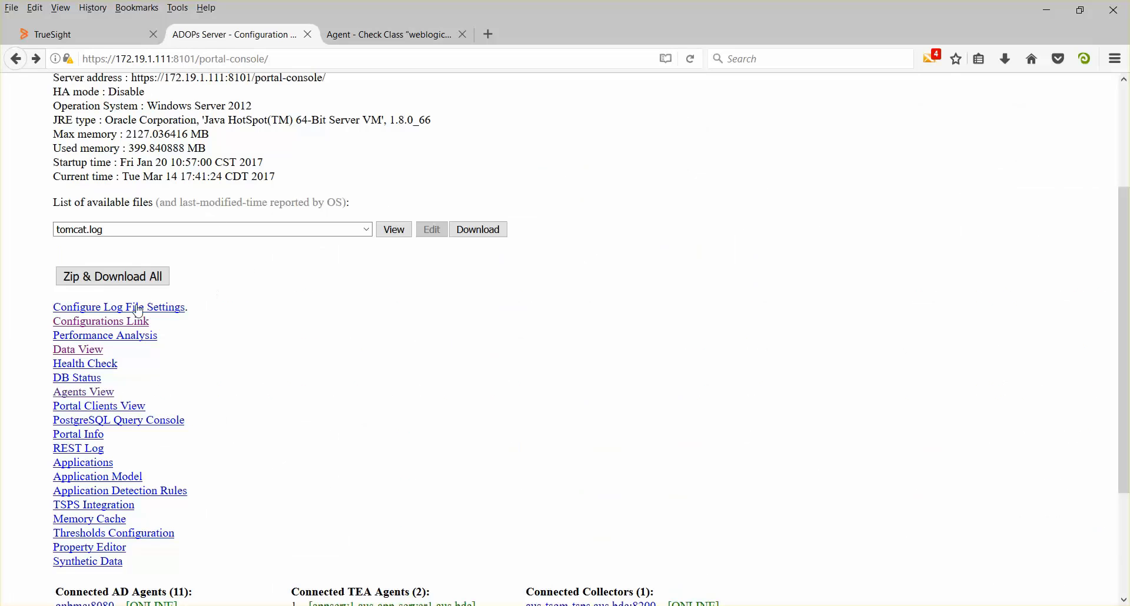
- Go to Configurations and open the Default configuration in row 12 (AGENT_RECORDING, Java)
{"action": "left_click", "coordinate": [130, 324]}
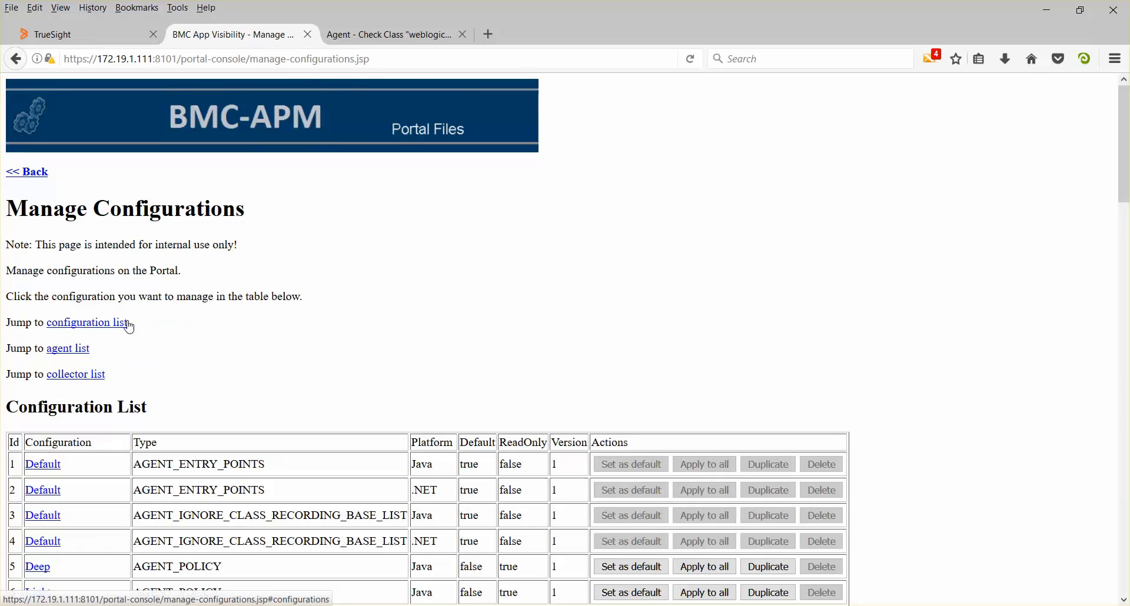
{"action": "scroll", "coordinate": [373, 323], "scroll_direction": "down", "scroll_amount": 5}
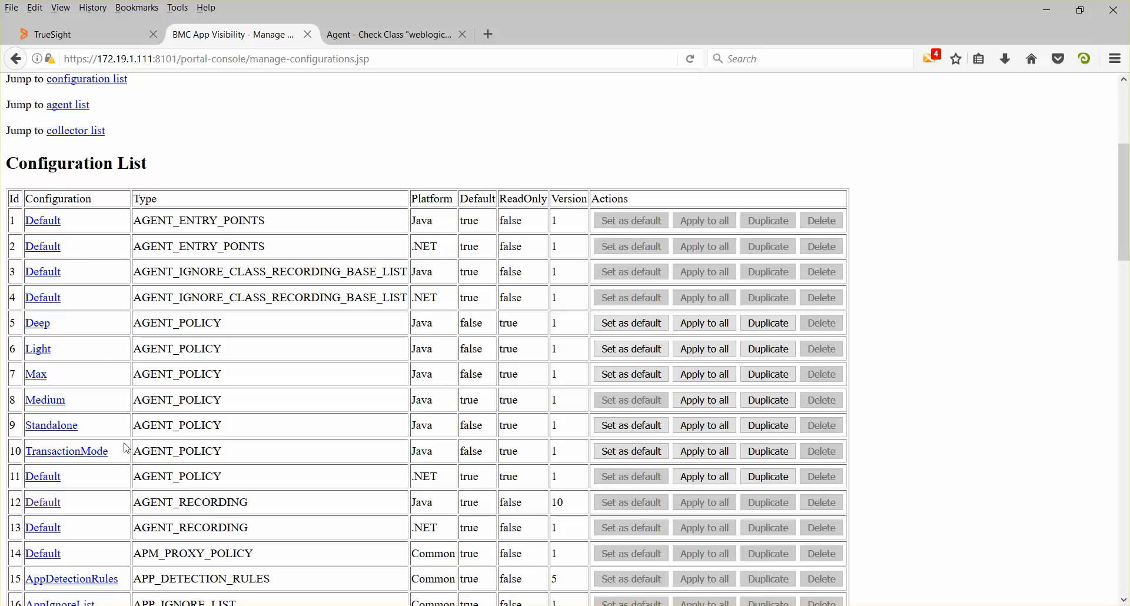
{"action": "scroll", "coordinate": [318, 459], "scroll_direction": "down", "scroll_amount": 3}
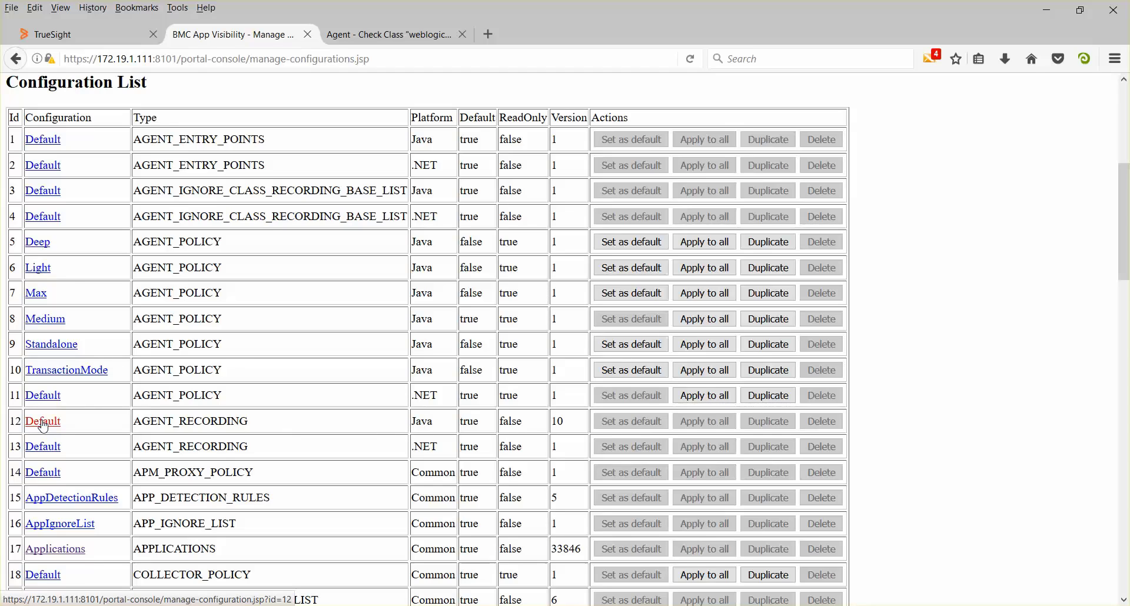
{"action": "left_click", "coordinate": [43, 424]}
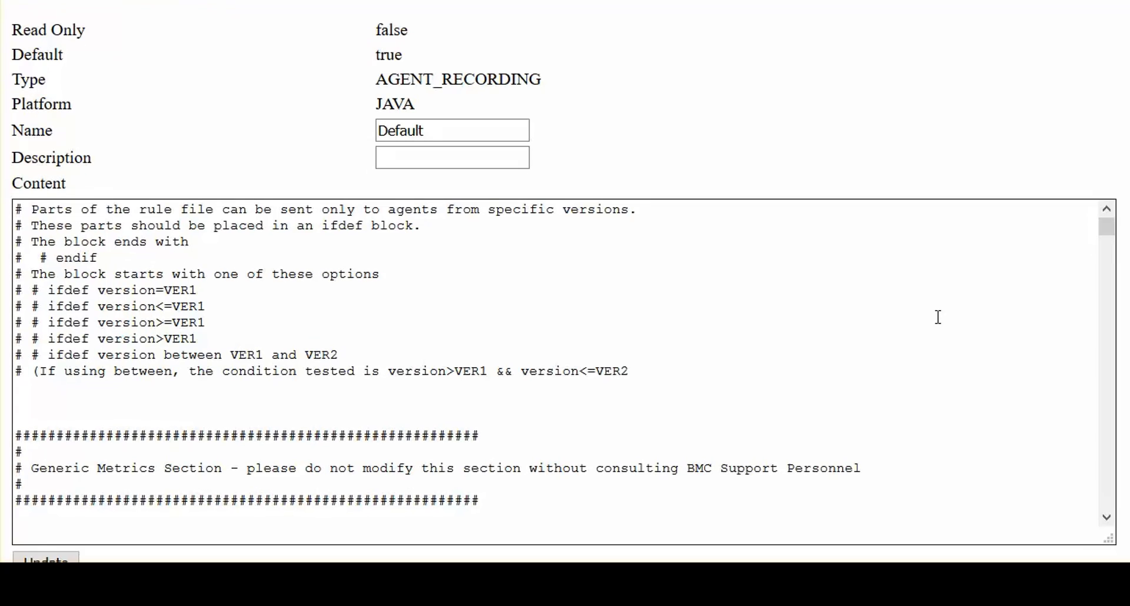
{"action": "scroll", "coordinate": [938, 317], "scroll_direction": "down", "scroll_amount": 10}
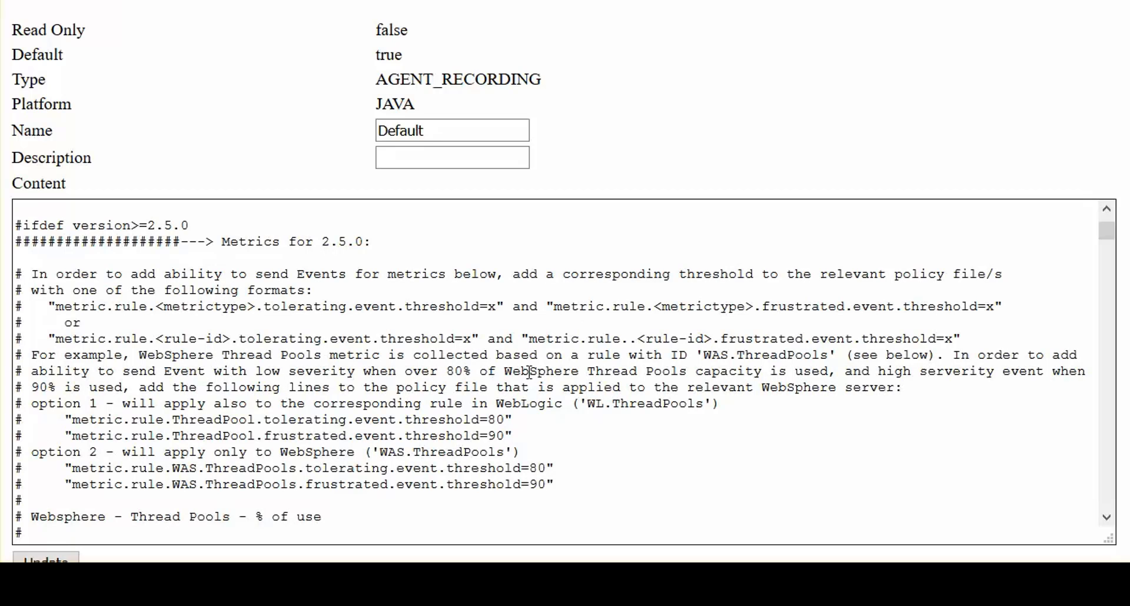
{"action": "scroll", "coordinate": [692, 390], "scroll_direction": "down", "scroll_amount": 9}
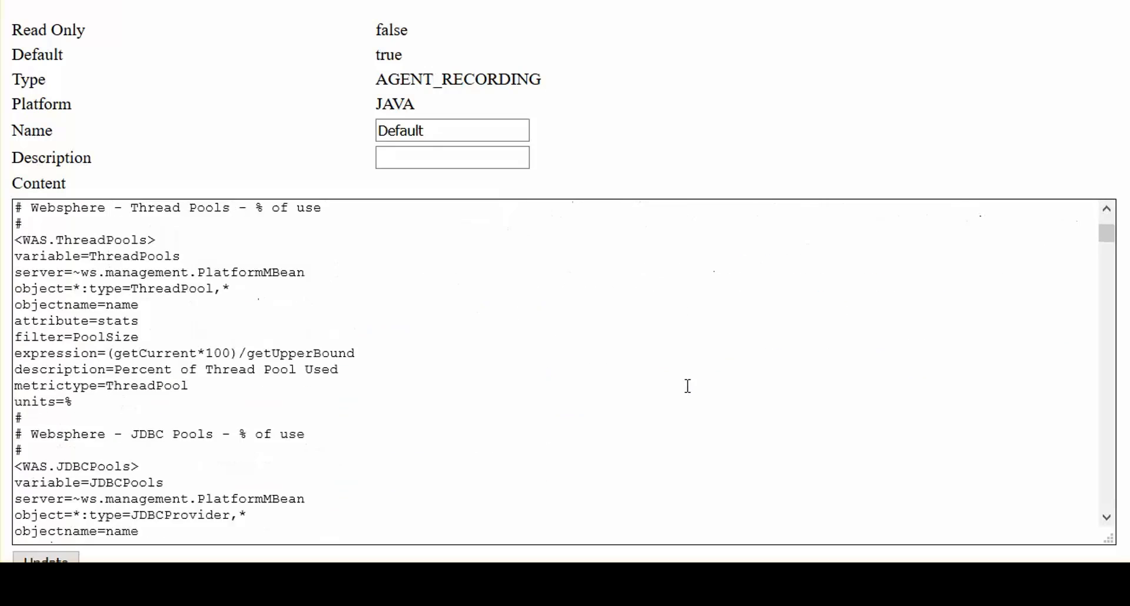
{"action": "scroll", "coordinate": [677, 381], "scroll_direction": "down", "scroll_amount": 9}
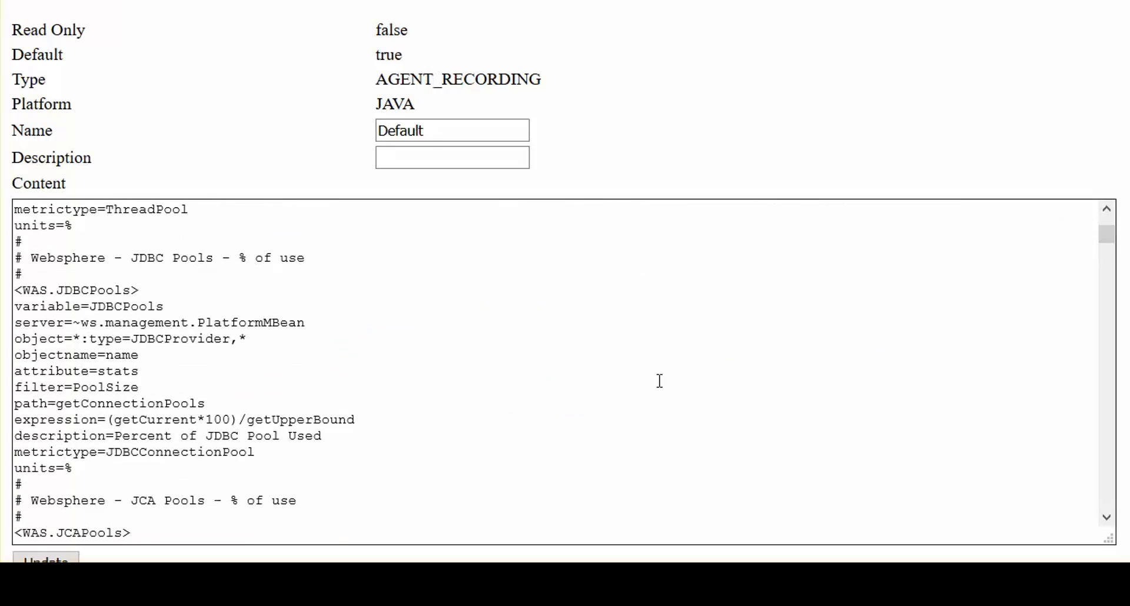
{"action": "scroll", "coordinate": [659, 380], "scroll_direction": "down", "scroll_amount": 13}
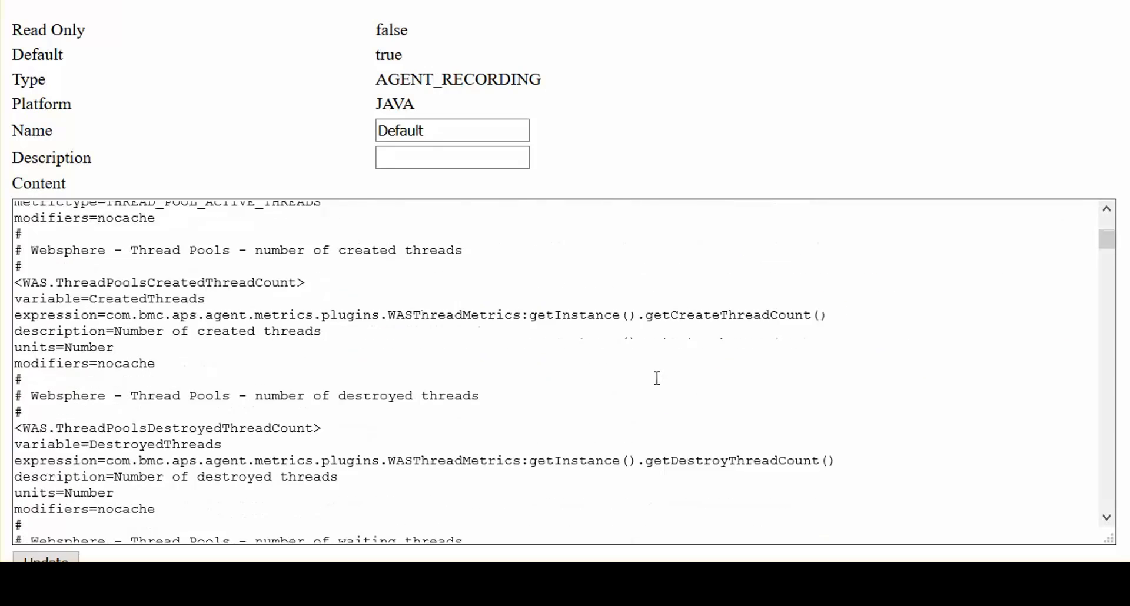
{"action": "scroll", "coordinate": [652, 375], "scroll_direction": "down", "scroll_amount": 3}
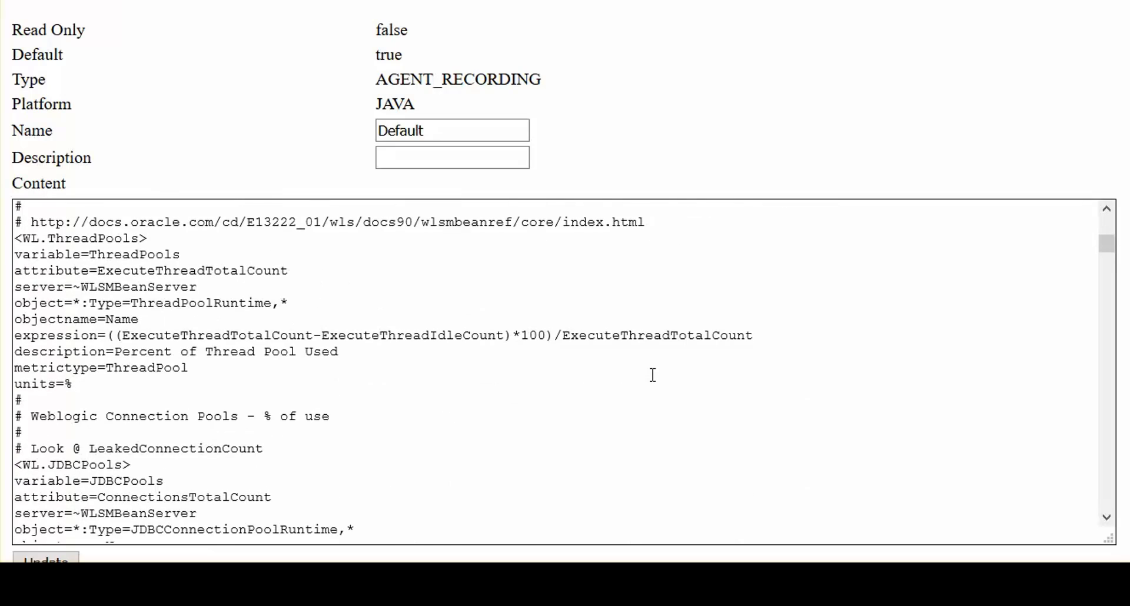
{"action": "scroll", "coordinate": [651, 373], "scroll_direction": "down", "scroll_amount": 6}
{"action": "scroll", "coordinate": [651, 373], "scroll_direction": "down", "scroll_amount": 16}
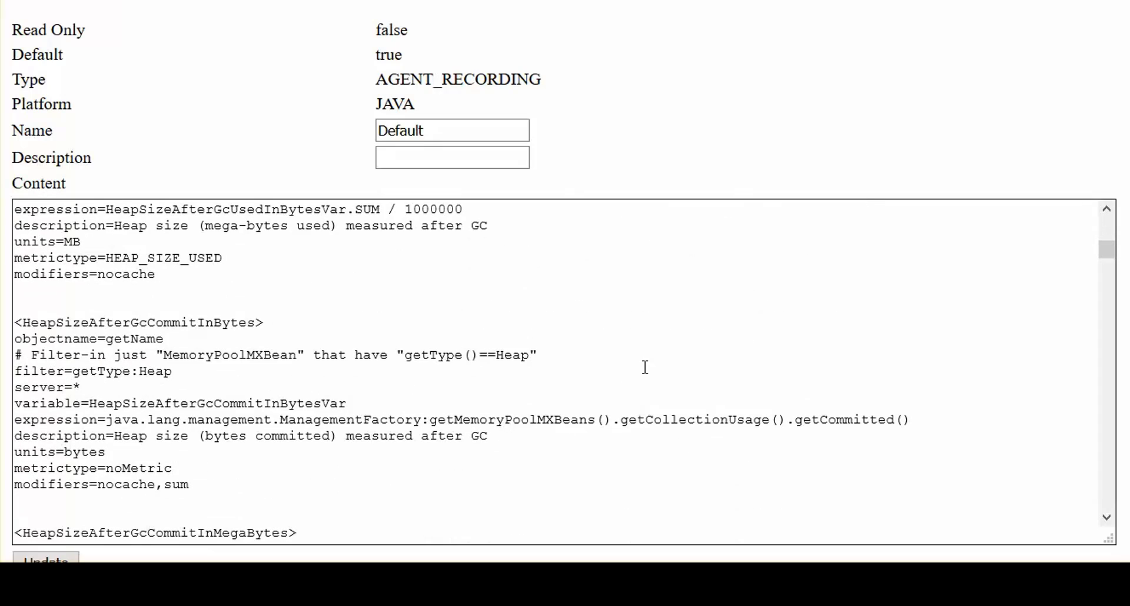
{"action": "scroll", "coordinate": [645, 366], "scroll_direction": "down", "scroll_amount": 20}
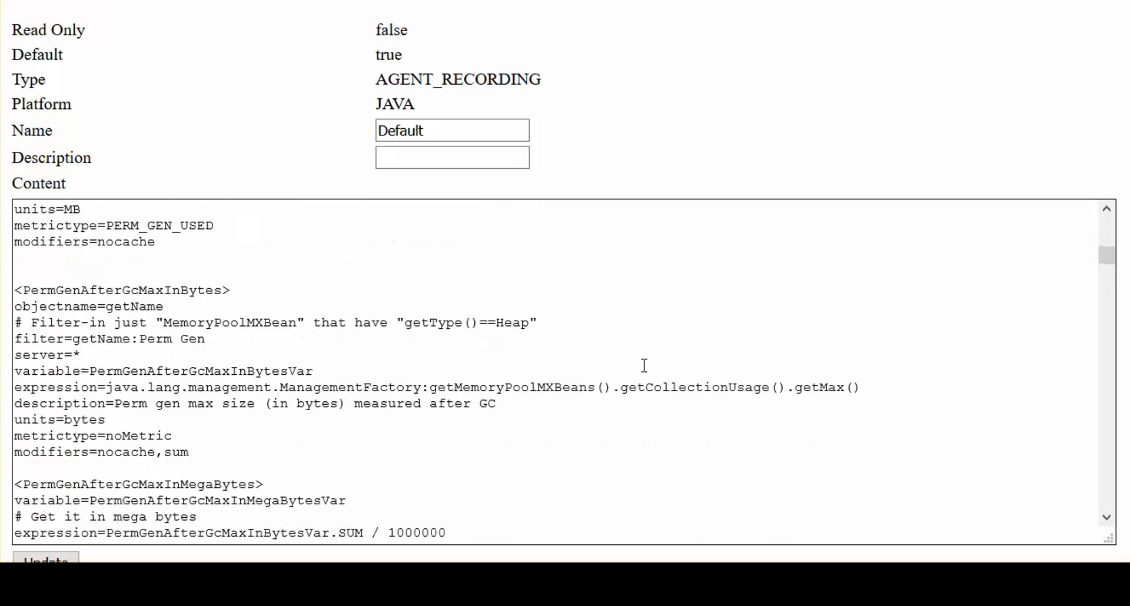
{"action": "scroll", "coordinate": [645, 366], "scroll_direction": "down", "scroll_amount": 6}
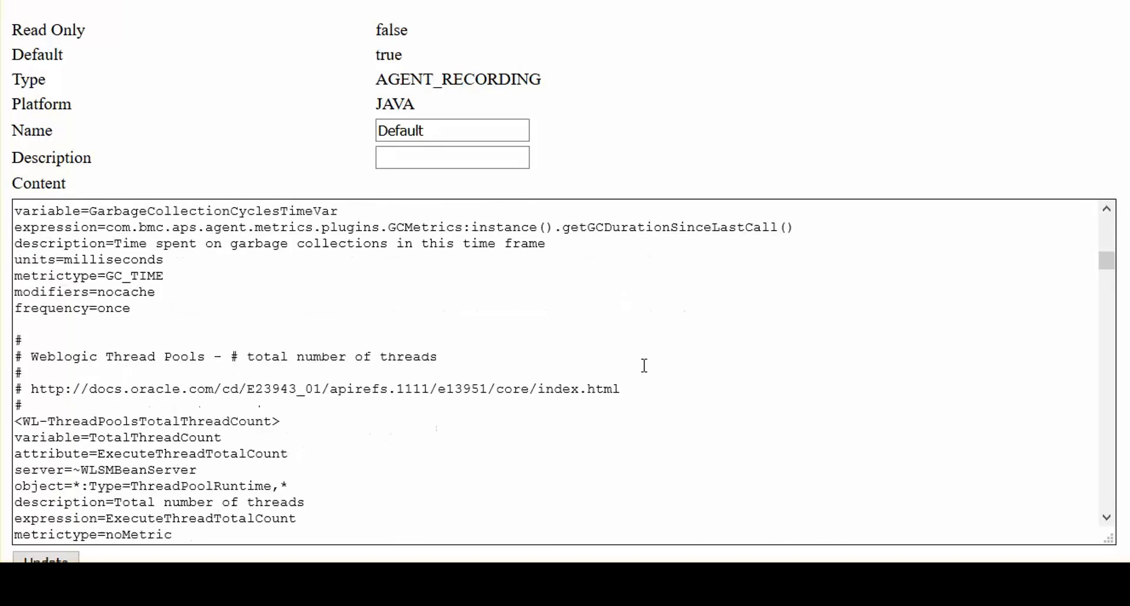
{"action": "scroll", "coordinate": [645, 366], "scroll_direction": "down", "scroll_amount": 20}
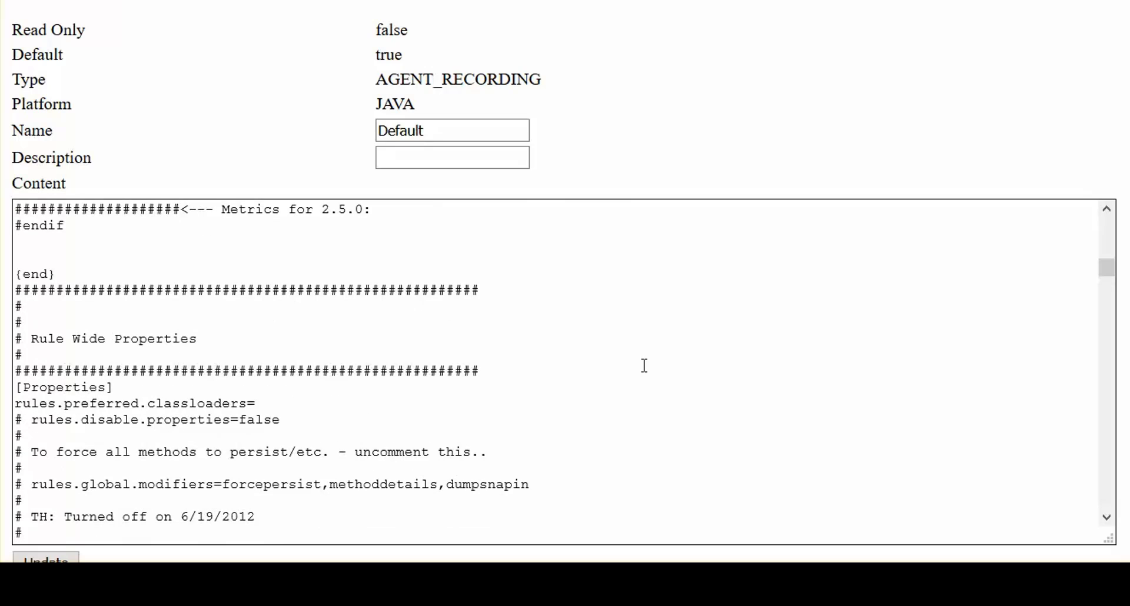
{"action": "scroll", "coordinate": [644, 365], "scroll_direction": "down", "scroll_amount": 2}
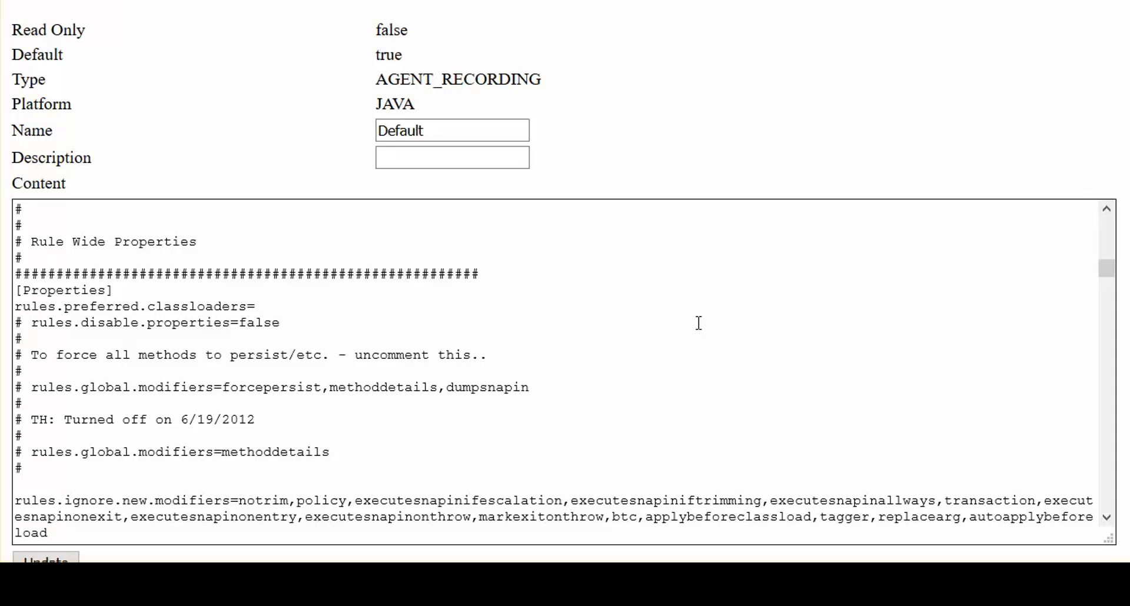
{"action": "scroll", "coordinate": [699, 323], "scroll_direction": "down", "scroll_amount": 3}
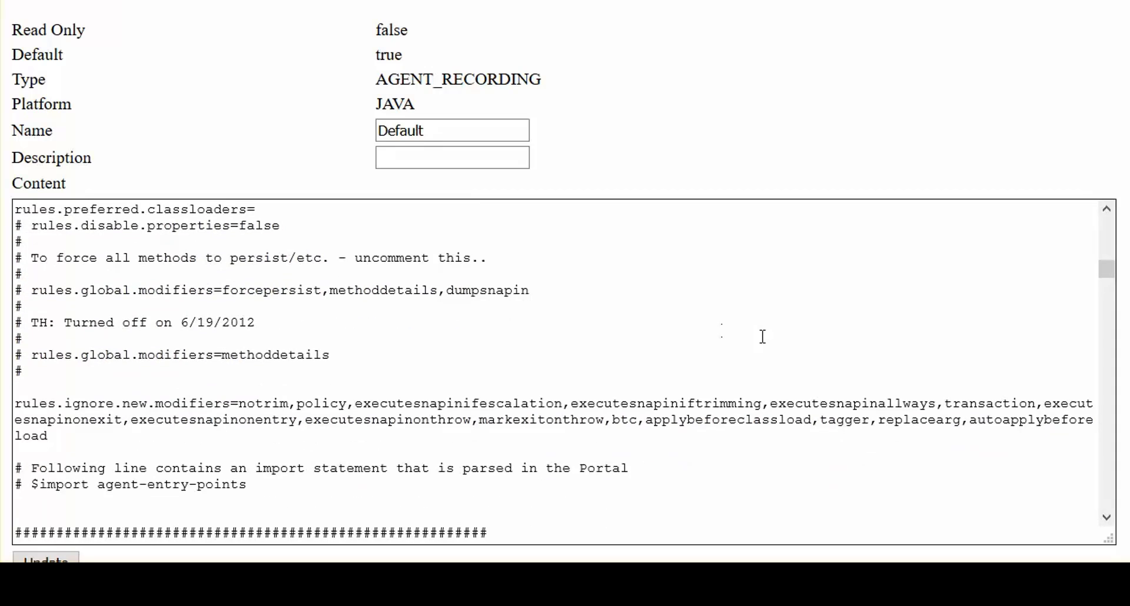
{"action": "scroll", "coordinate": [771, 341], "scroll_direction": "down", "scroll_amount": 6}
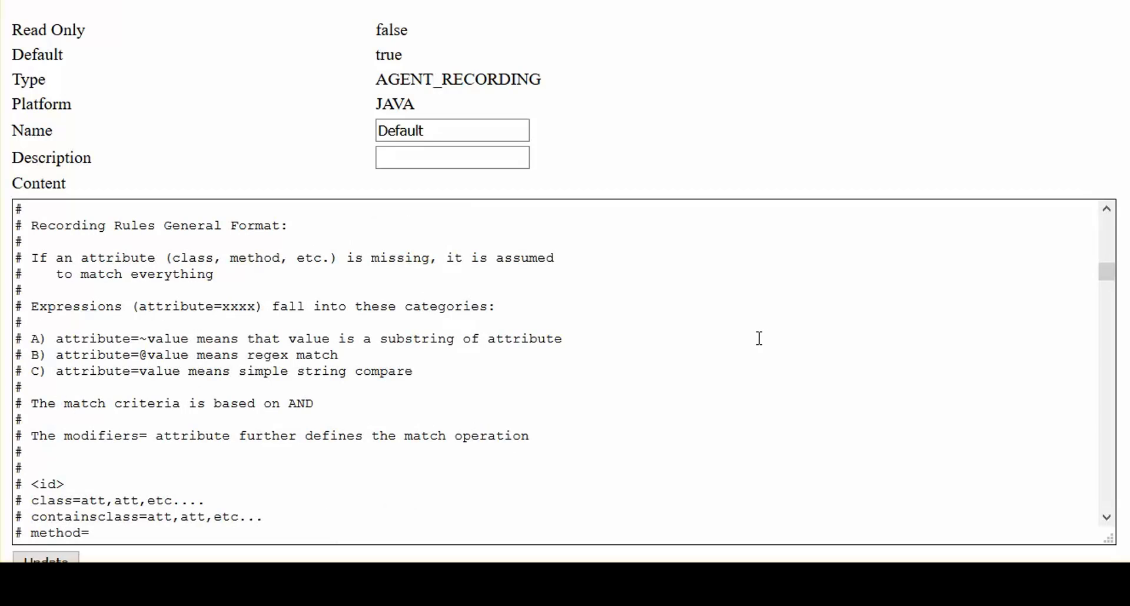
{"action": "scroll", "coordinate": [740, 385], "scroll_direction": "down", "scroll_amount": 4}
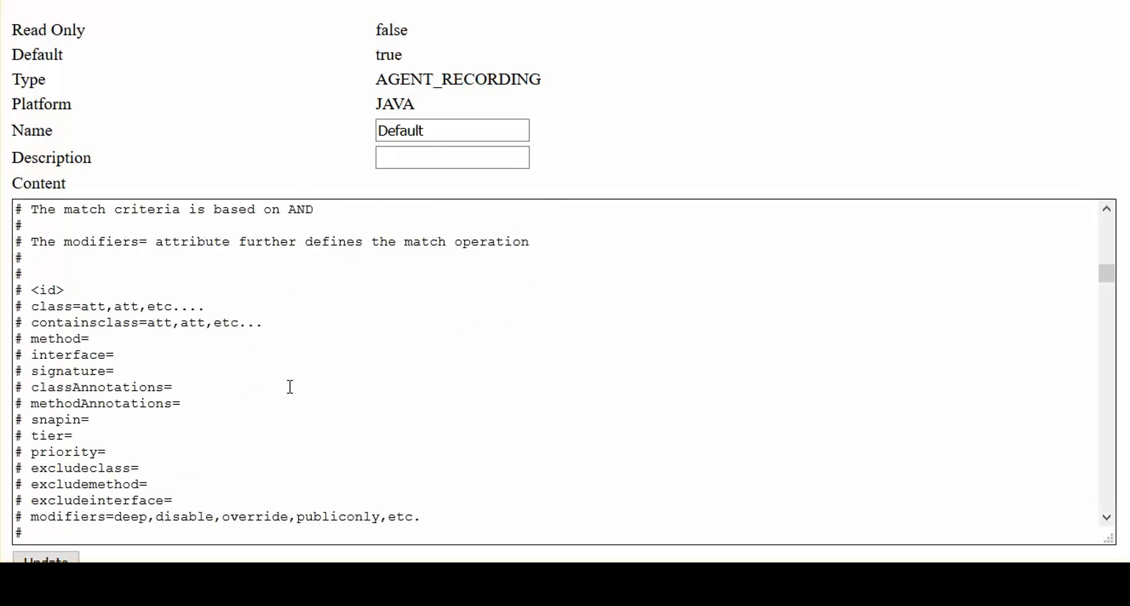
{"action": "scroll", "coordinate": [290, 387], "scroll_direction": "down", "scroll_amount": 2}
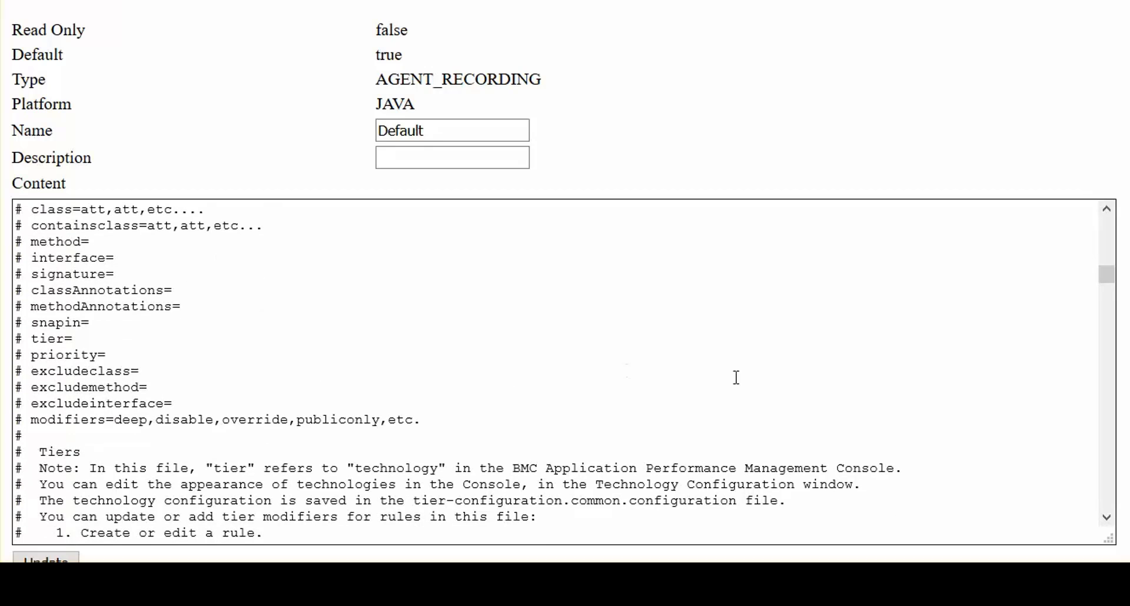
{"action": "scroll", "coordinate": [741, 378], "scroll_direction": "down", "scroll_amount": 2}
{"action": "scroll", "coordinate": [740, 378], "scroll_direction": "down", "scroll_amount": 2}
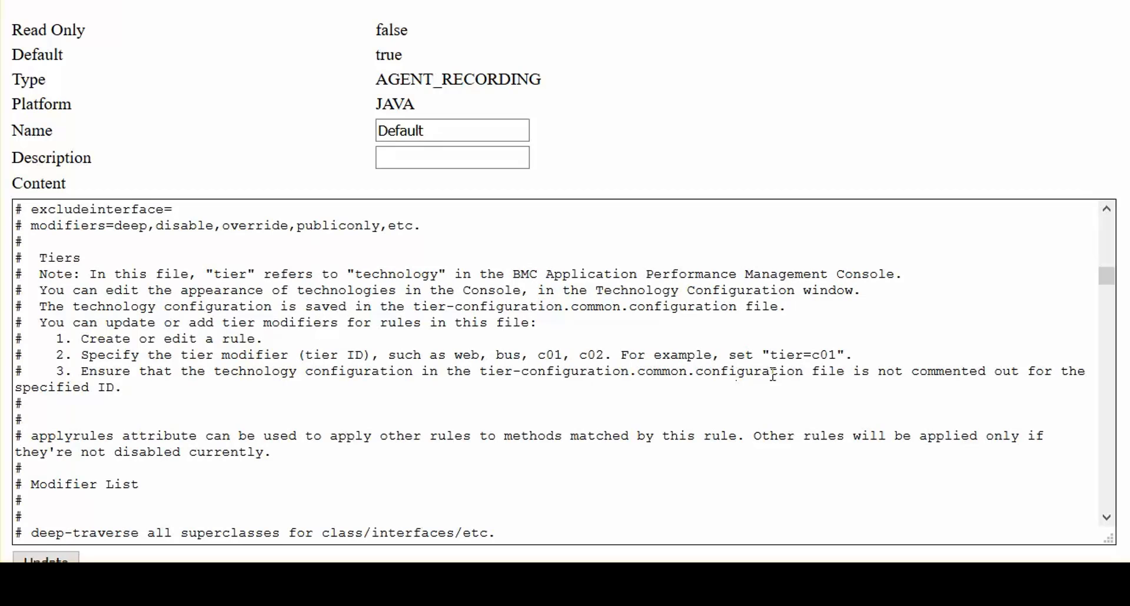
{"action": "scroll", "coordinate": [786, 398], "scroll_direction": "down", "scroll_amount": 4}
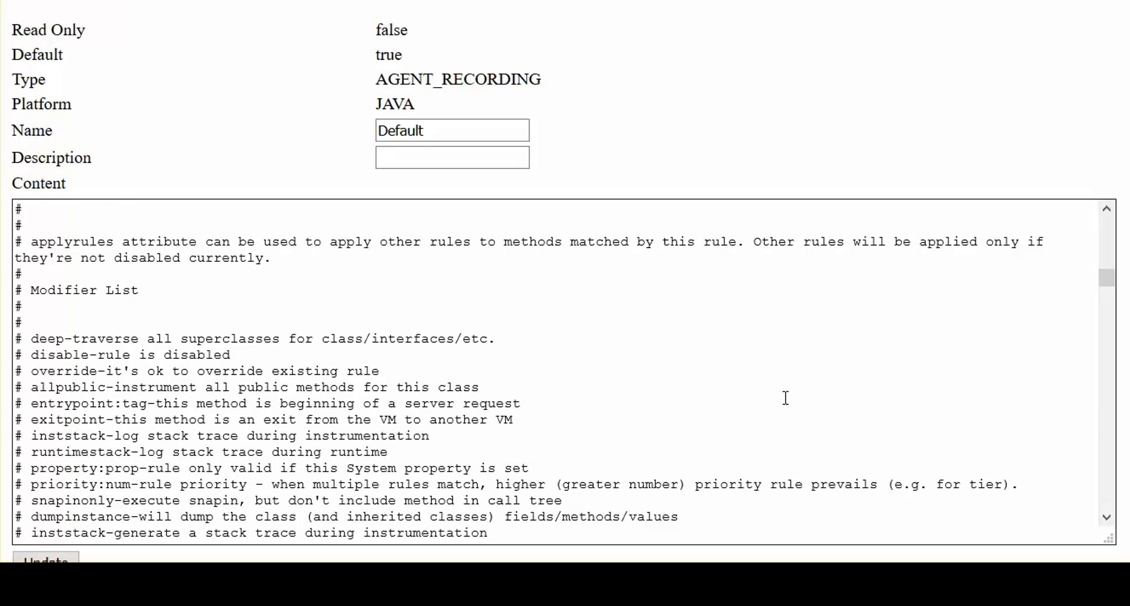
{"action": "scroll", "coordinate": [786, 398], "scroll_direction": "down", "scroll_amount": 2}
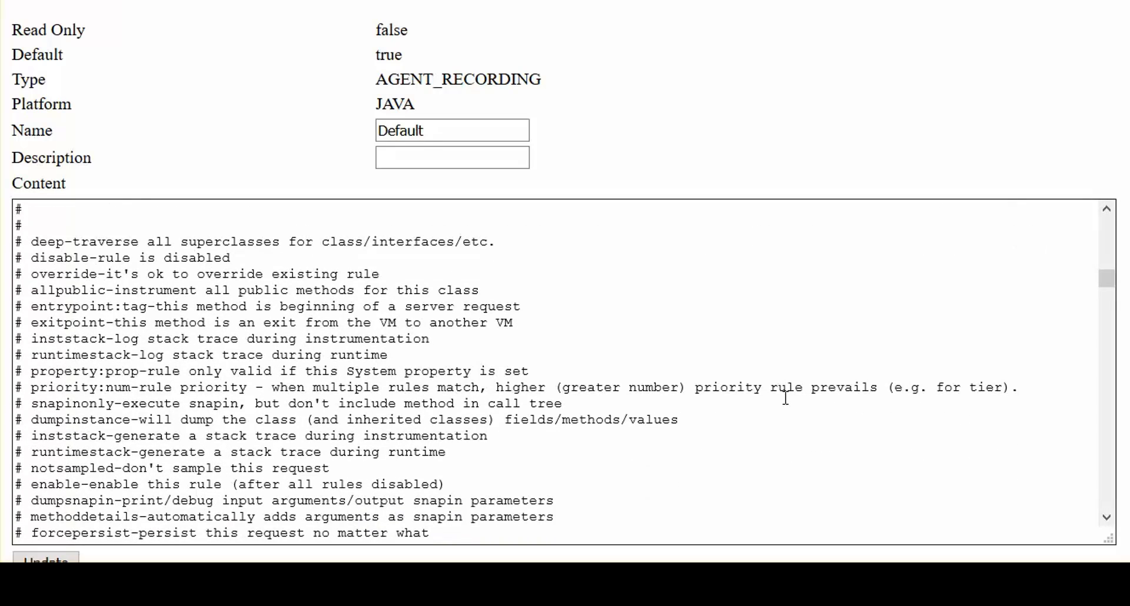
{"action": "scroll", "coordinate": [786, 398], "scroll_direction": "down", "scroll_amount": 2}
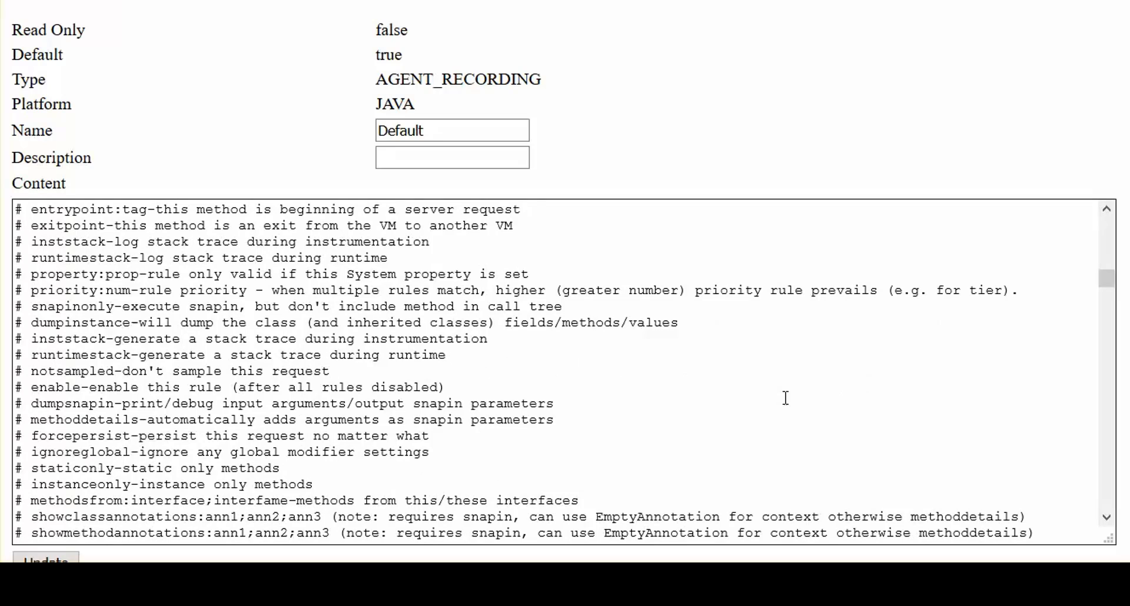
{"action": "scroll", "coordinate": [785, 399], "scroll_direction": "down", "scroll_amount": 8}
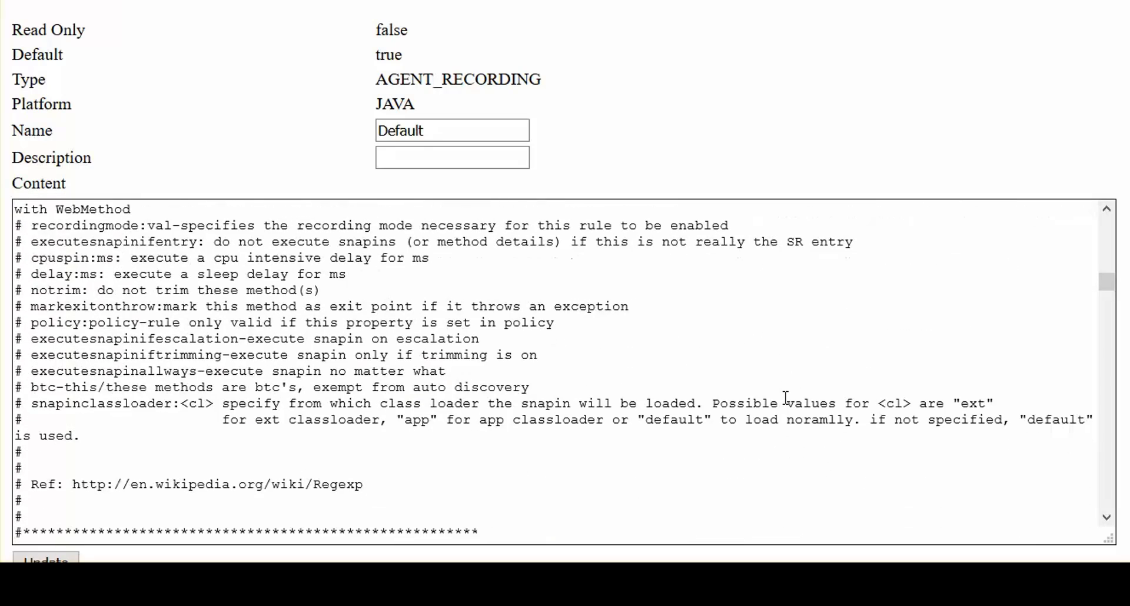
{"action": "scroll", "coordinate": [785, 399], "scroll_direction": "down", "scroll_amount": 2}
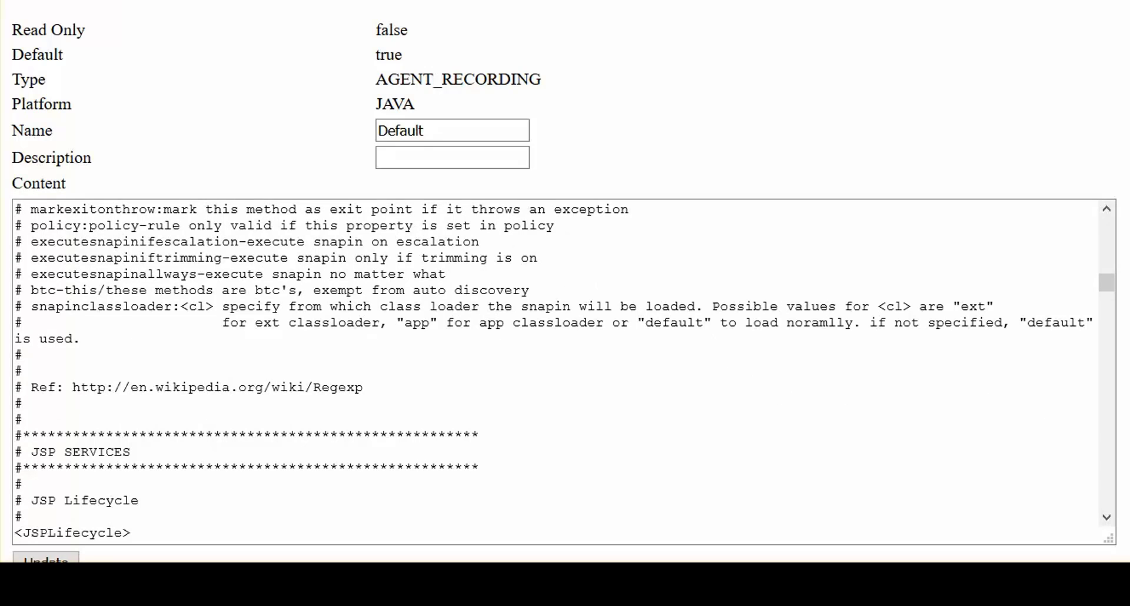
{"action": "scroll", "coordinate": [1047, 408], "scroll_direction": "down", "scroll_amount": 3}
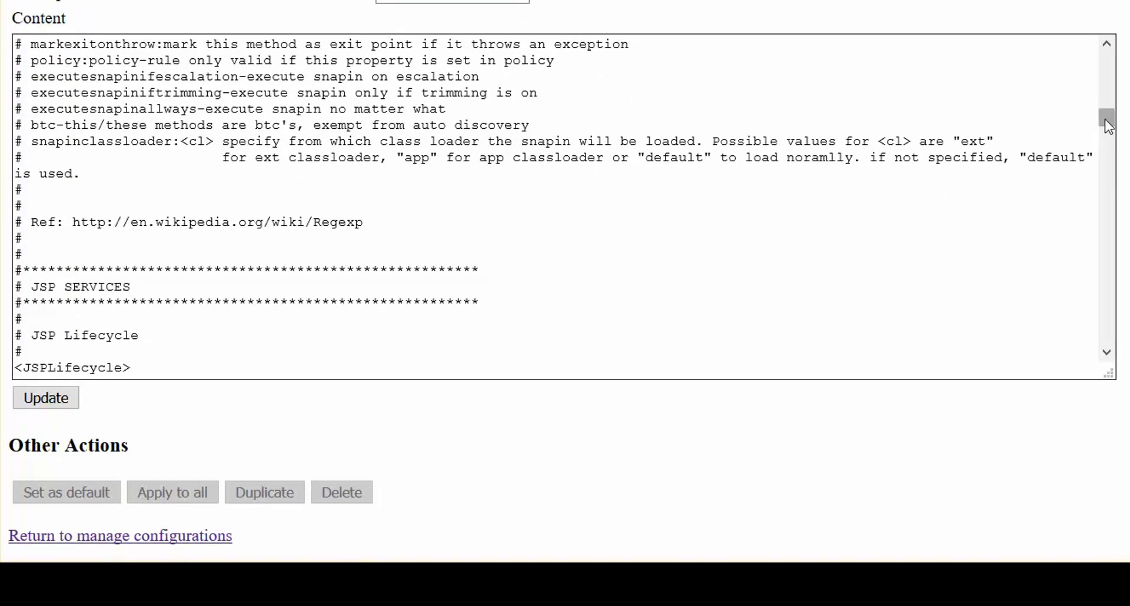
- Below #endif, add a # border line, '# Modified to demonstrate how to record custom methods', and a closing # border
{"action": "left_click_drag", "start_coordinate": [1107, 118], "coordinate": [1107, 335]}
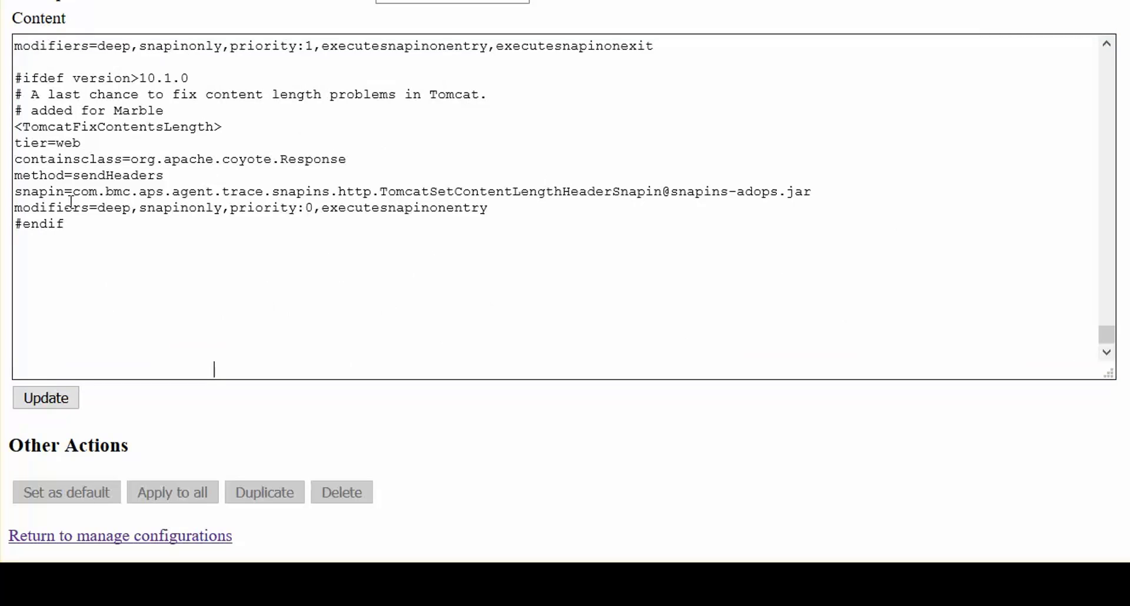
{"action": "left_click", "coordinate": [25, 264]}
{"action": "type", "text": "######################################"}
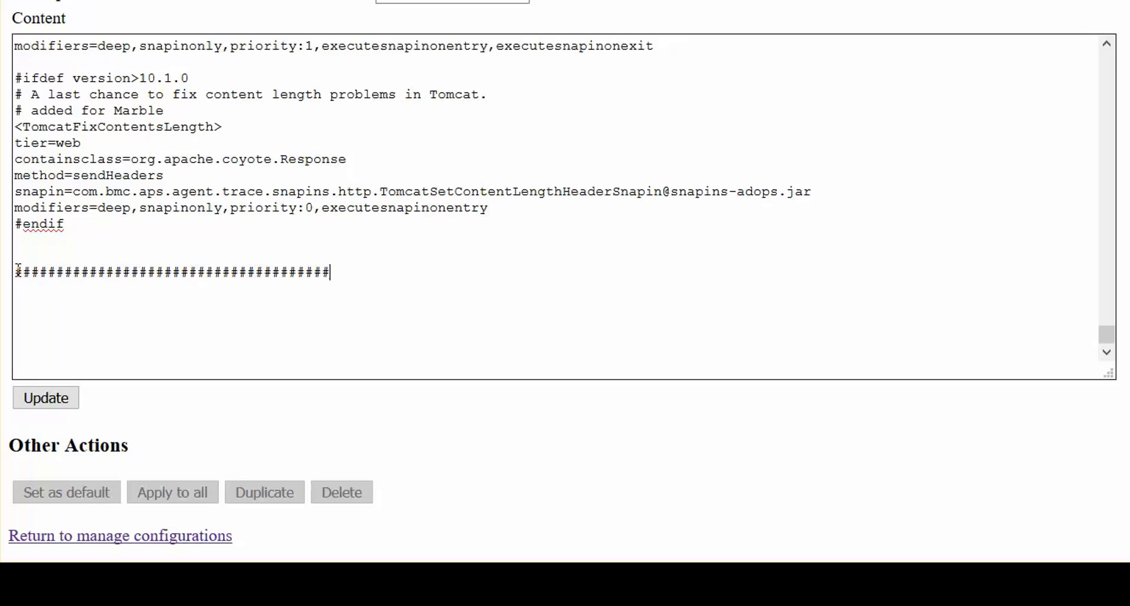
{"action": "type", "text": "#####"}
{"action": "key", "text": "Return"}
{"action": "type", "text": "# Modif"}
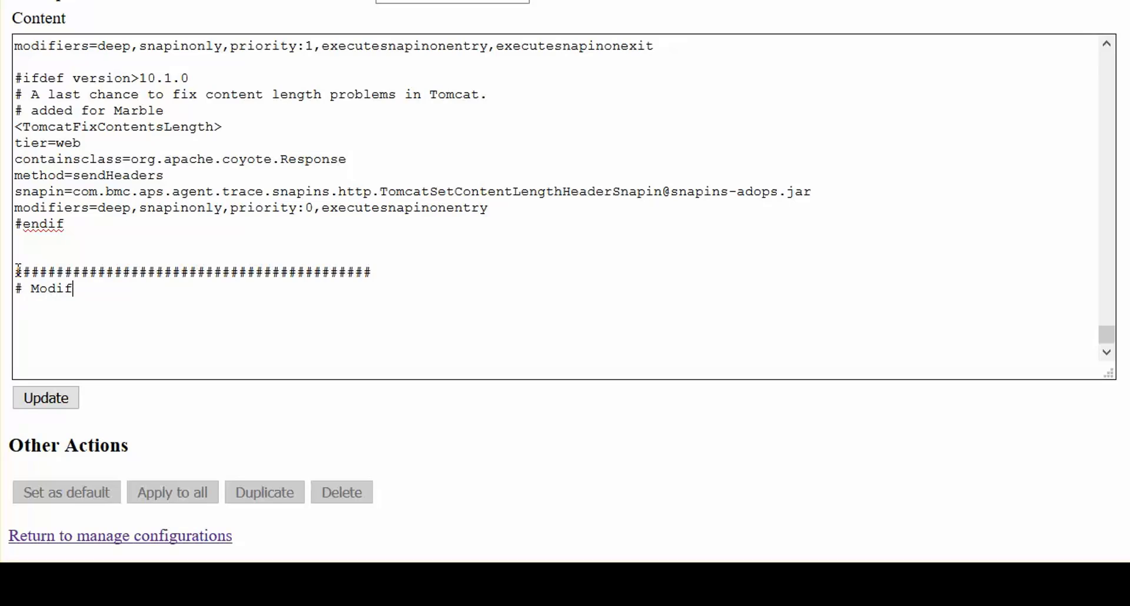
{"action": "type", "text": "ied to demonst"}
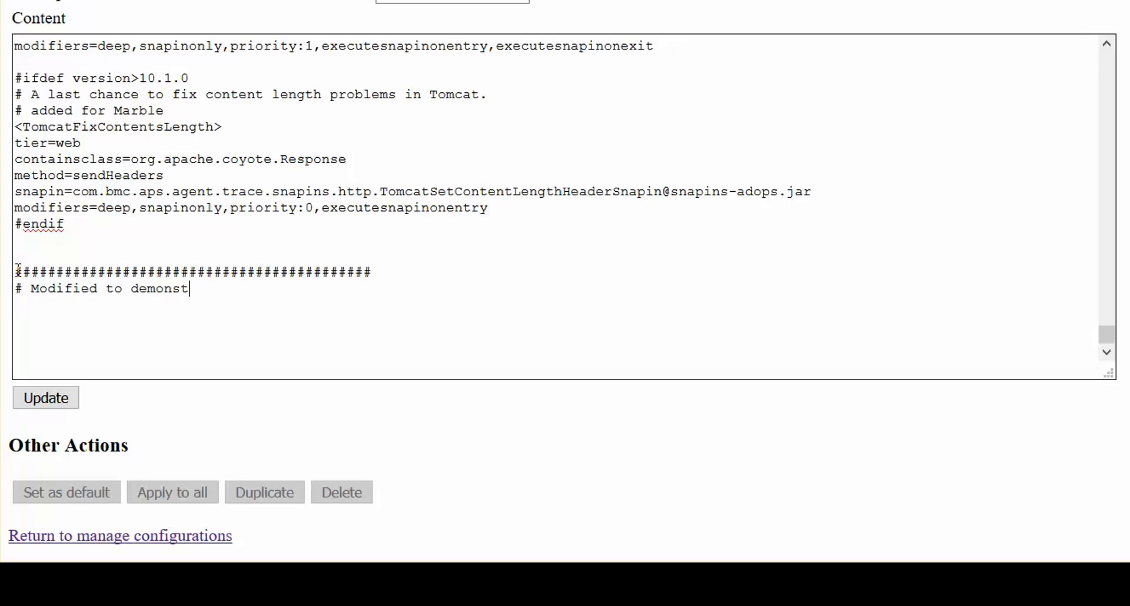
{"action": "type", "text": "rate how to"}
{"action": "type", "text": "record"}
{"action": "type", "text": "custom methods"}
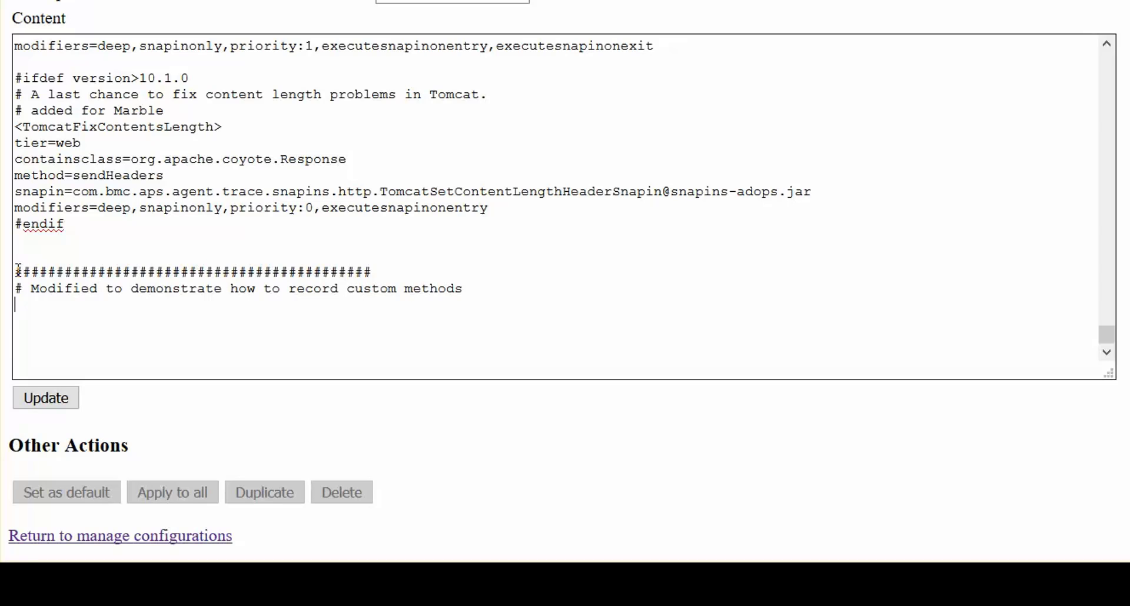
{"action": "key", "text": "Return"}
{"action": "type", "text": "##########################################"}
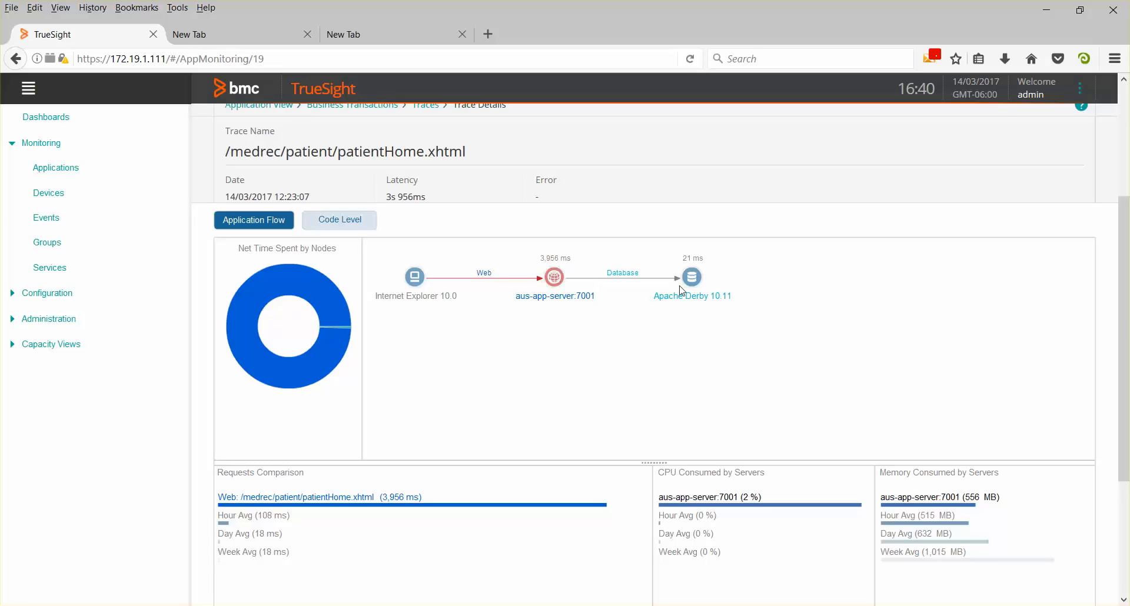
- Switch the patientHome.xhtml trace to Code Level, then collapse and re-expand its call tree
{"action": "left_click", "coordinate": [343, 222]}
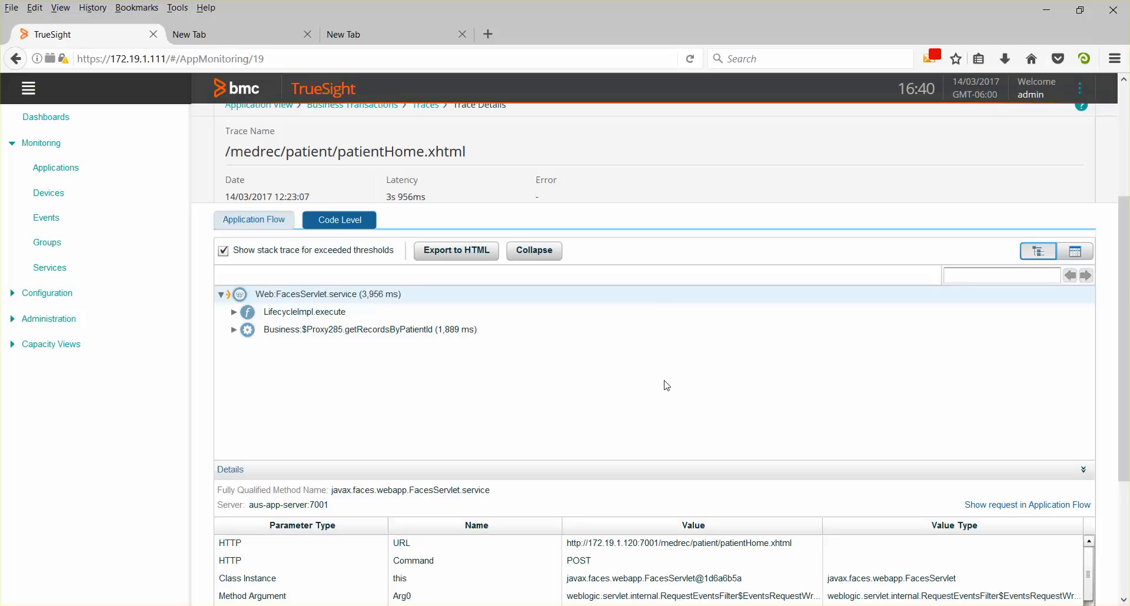
{"action": "left_click", "coordinate": [545, 250]}
{"action": "left_click", "coordinate": [546, 250]}
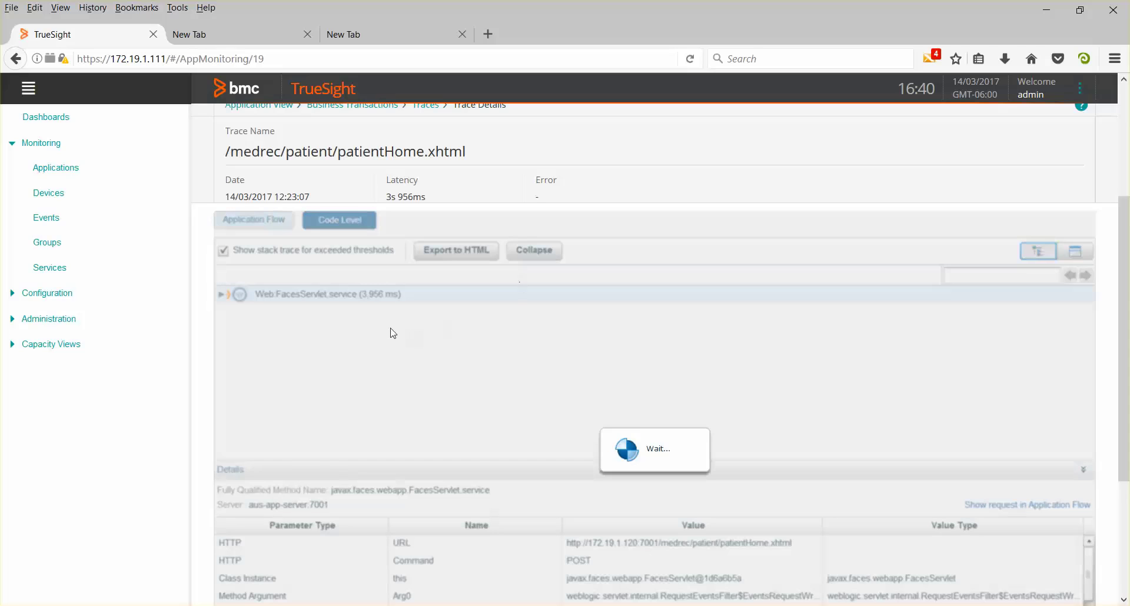